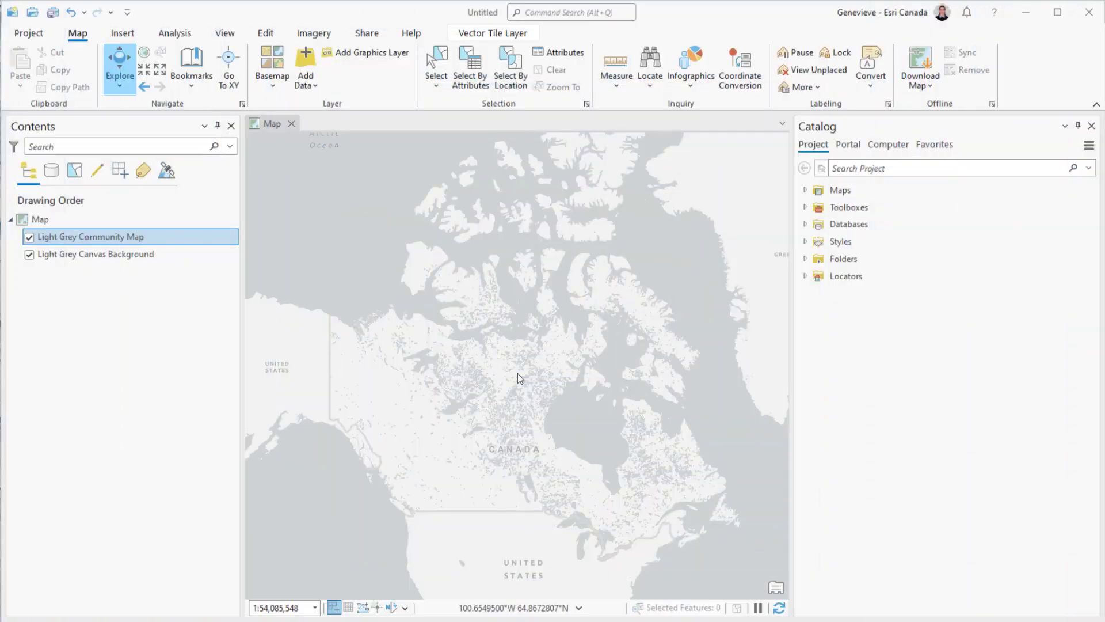
Step: Open the Project About page and confirm ArcGIS Pro version 3.1.1 is current
{"action": "left_click", "coordinate": [29, 36]}
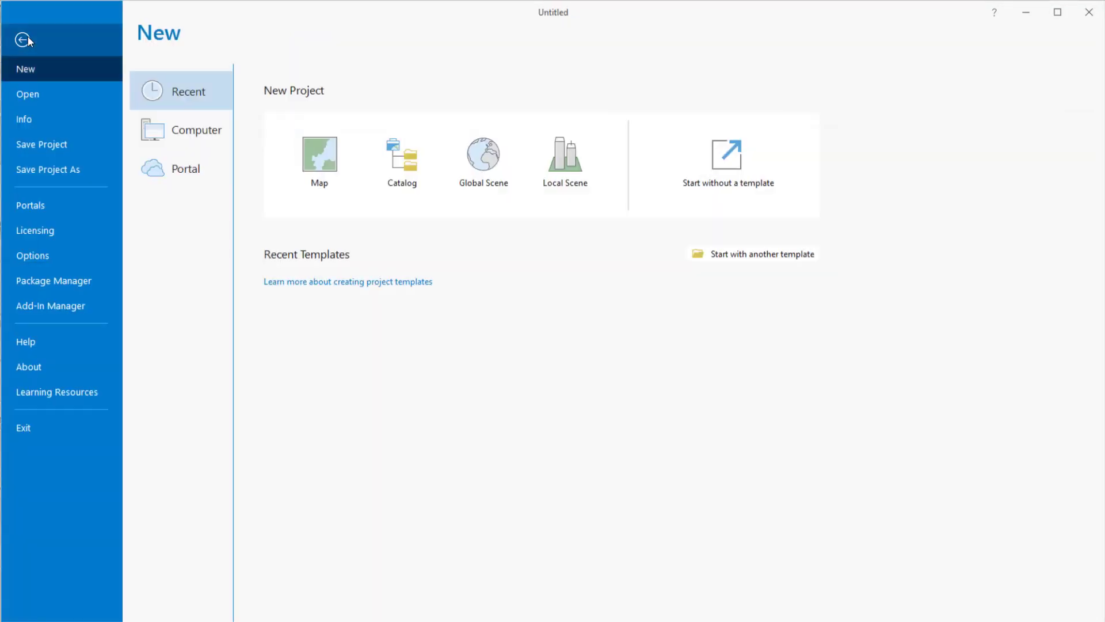
{"action": "left_click", "coordinate": [33, 366]}
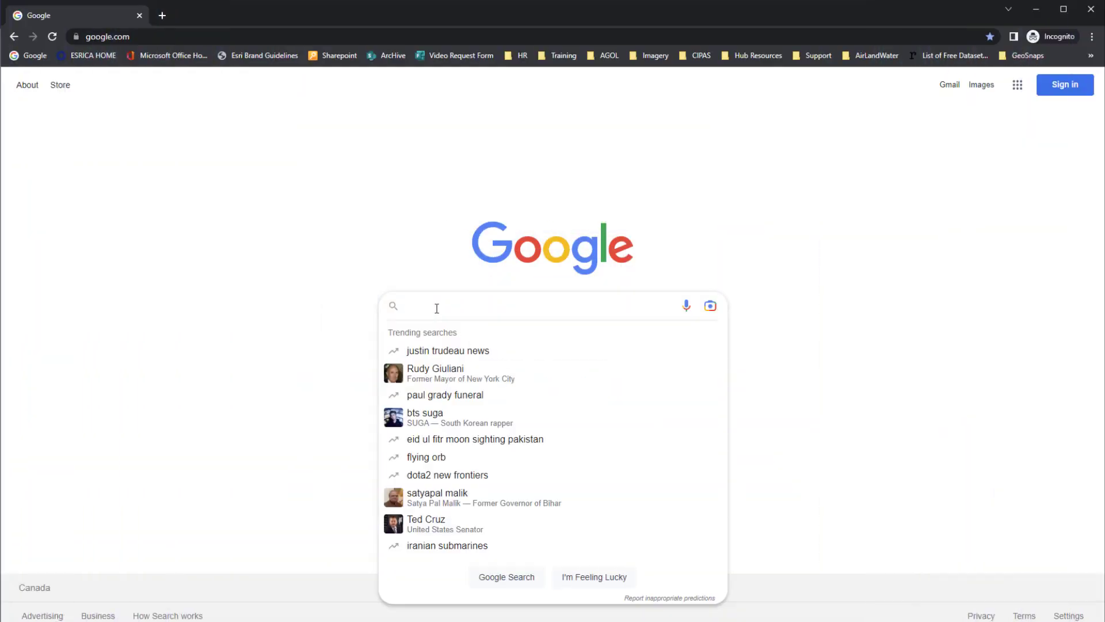
{"action": "type", "text": "d"}
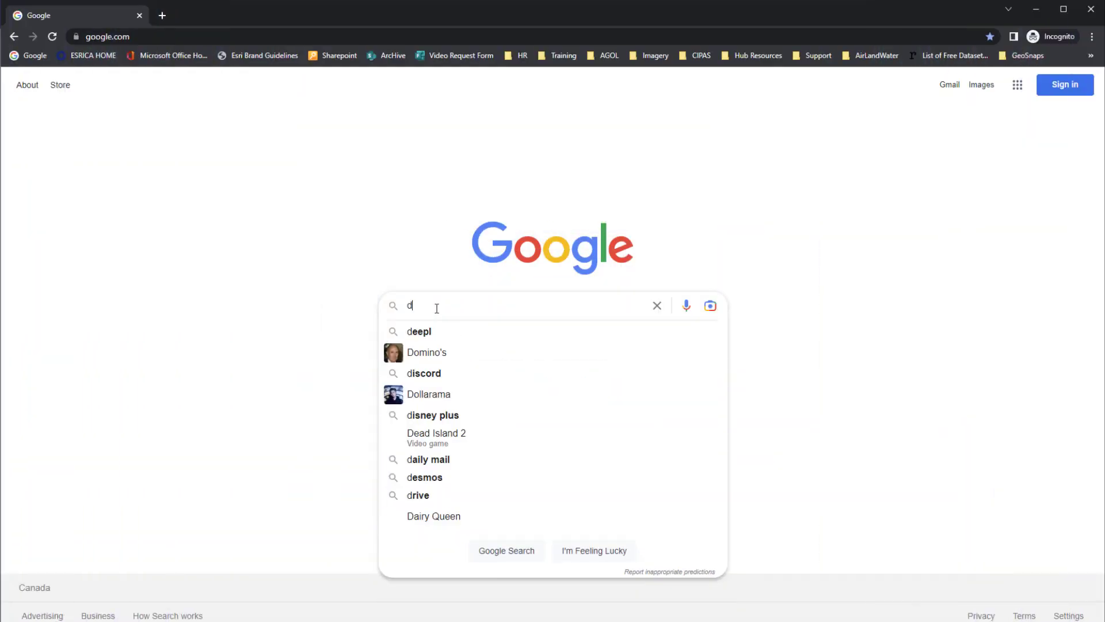
{"action": "type", "text": "eep learning"}
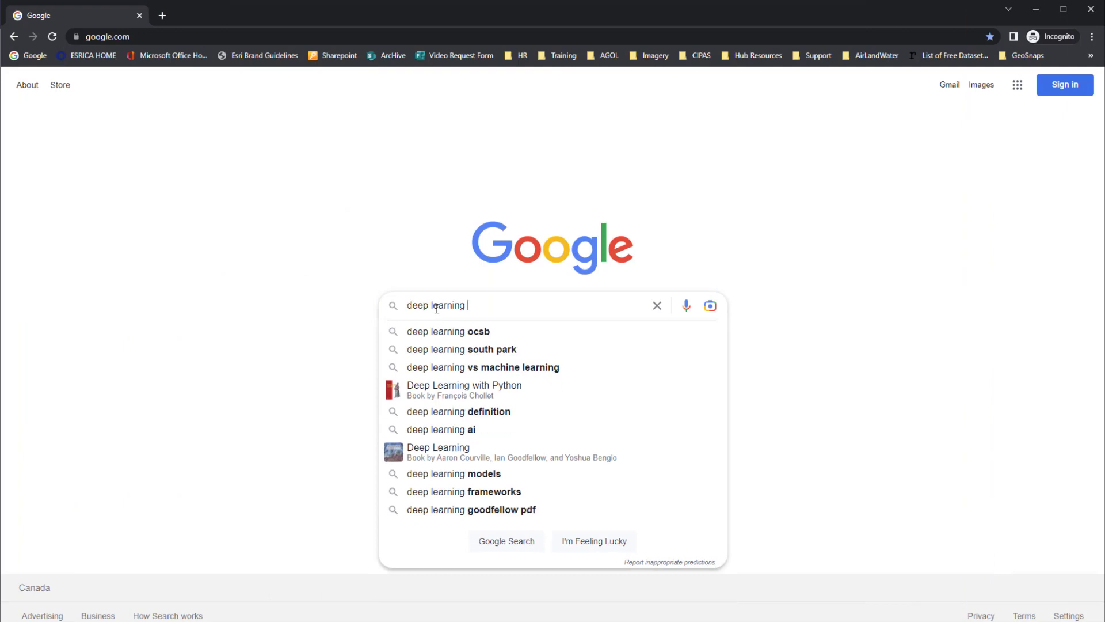
{"action": "type", "text": " libraries arcgis"}
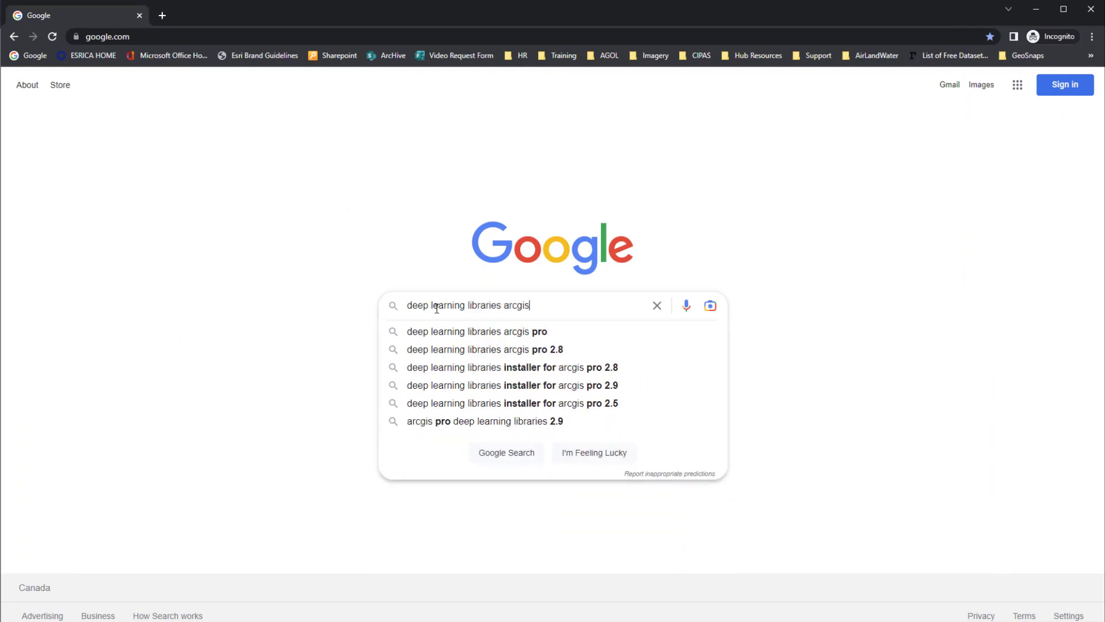
{"action": "type", "text": " pro"}
Step: Run the Google search for 'deep learning libraries arcgis pro'
{"action": "key", "text": "Return"}
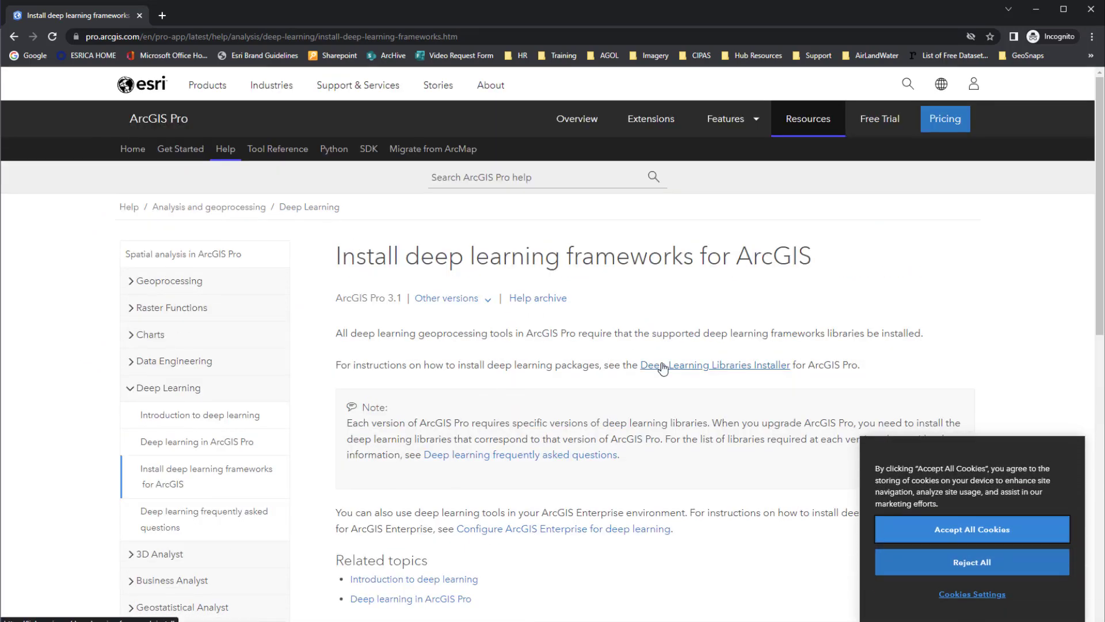
Step: Open Esri's Deep Learning Libraries Installer README on GitHub
{"action": "left_click", "coordinate": [662, 367]}
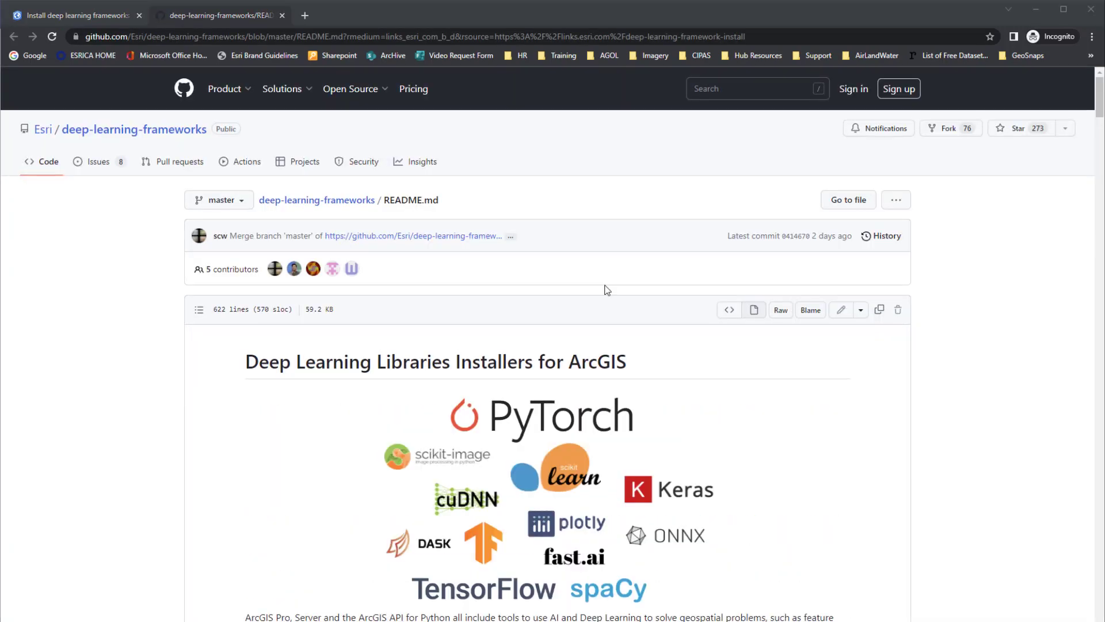
{"action": "scroll", "coordinate": [605, 292], "scroll_direction": "down", "scroll_amount": 2}
{"action": "scroll", "coordinate": [605, 291], "scroll_direction": "down", "scroll_amount": 2}
{"action": "scroll", "coordinate": [605, 291], "scroll_direction": "down", "scroll_amount": 1}
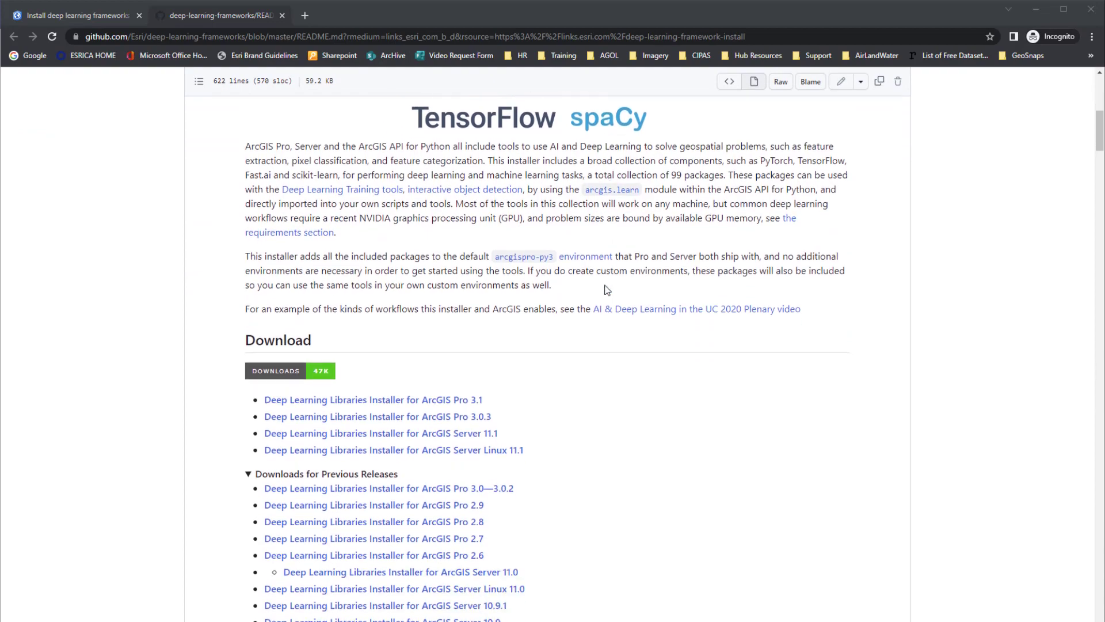
{"action": "scroll", "coordinate": [606, 291], "scroll_direction": "down", "scroll_amount": 1}
{"action": "scroll", "coordinate": [605, 292], "scroll_direction": "down", "scroll_amount": 4}
{"action": "scroll", "coordinate": [605, 291], "scroll_direction": "down", "scroll_amount": 2}
{"action": "scroll", "coordinate": [605, 291], "scroll_direction": "down", "scroll_amount": 2}
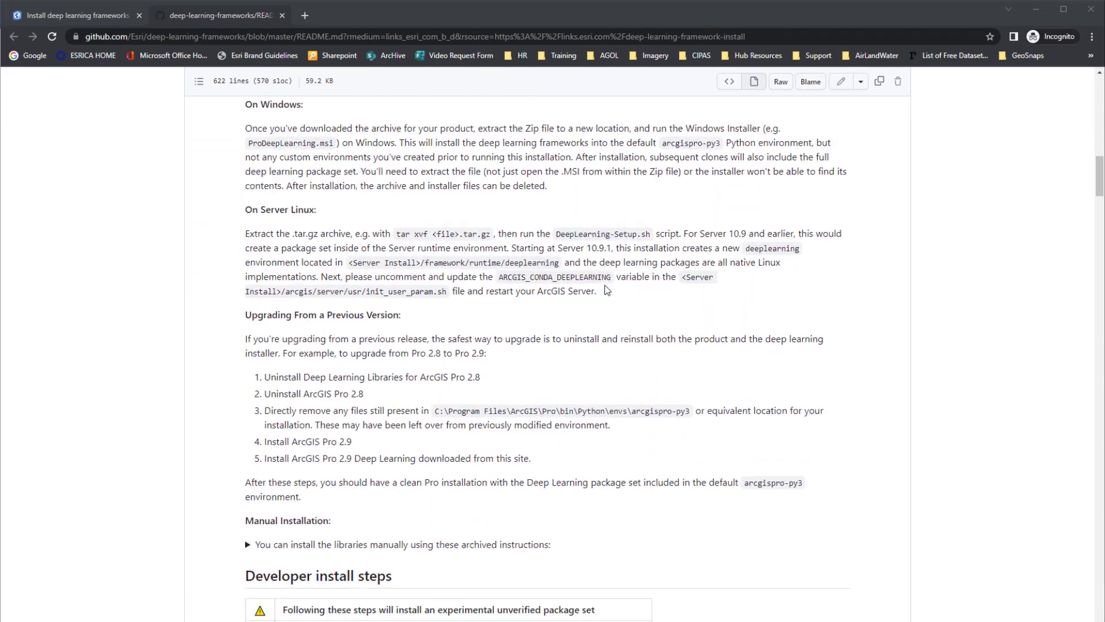
{"action": "scroll", "coordinate": [605, 292], "scroll_direction": "down", "scroll_amount": 2}
{"action": "scroll", "coordinate": [606, 292], "scroll_direction": "down", "scroll_amount": 3}
{"action": "scroll", "coordinate": [605, 291], "scroll_direction": "down", "scroll_amount": 2}
{"action": "scroll", "coordinate": [605, 290], "scroll_direction": "down", "scroll_amount": 2}
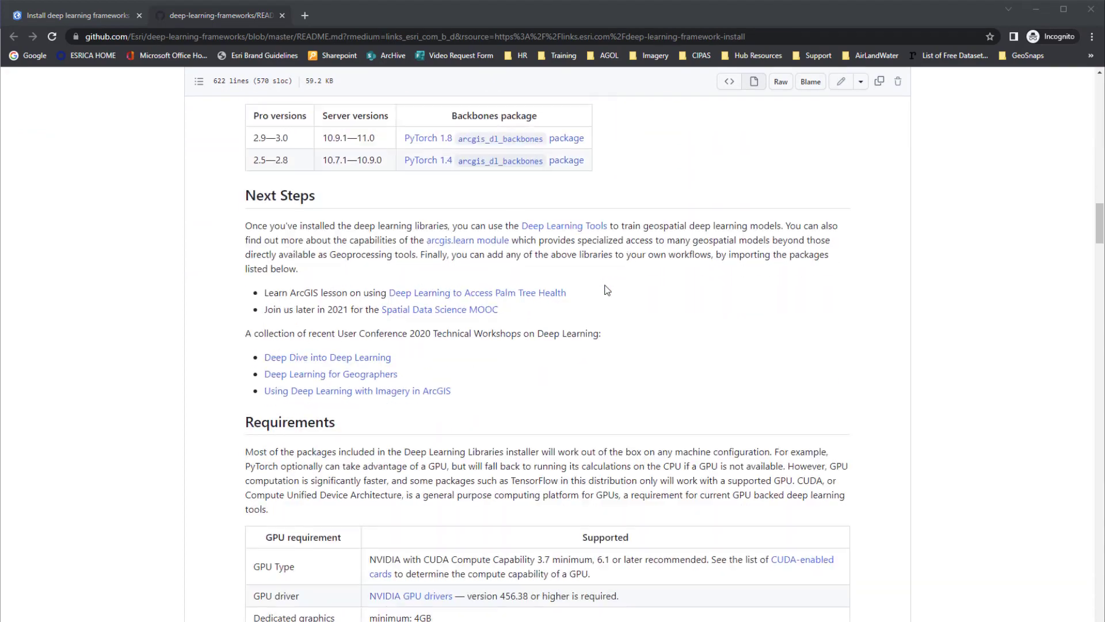
{"action": "scroll", "coordinate": [605, 291], "scroll_direction": "down", "scroll_amount": 1}
{"action": "scroll", "coordinate": [605, 291], "scroll_direction": "down", "scroll_amount": 3}
{"action": "scroll", "coordinate": [605, 291], "scroll_direction": "down", "scroll_amount": 2}
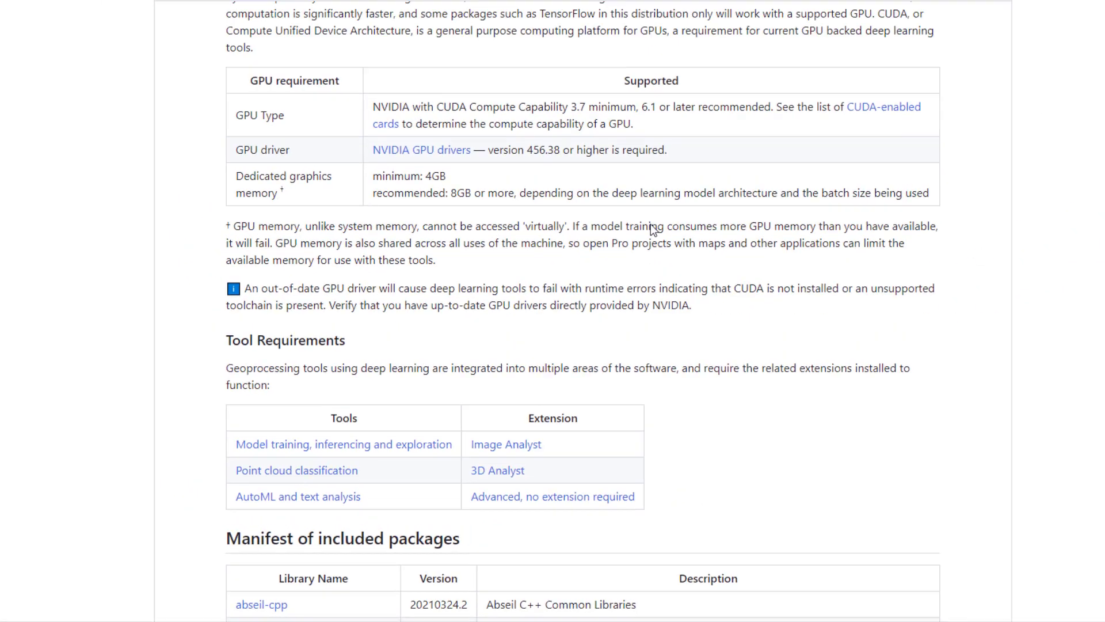
{"action": "scroll", "coordinate": [605, 288], "scroll_direction": "up", "scroll_amount": 1}
{"action": "scroll", "coordinate": [604, 289], "scroll_direction": "up", "scroll_amount": 3}
{"action": "scroll", "coordinate": [607, 290], "scroll_direction": "up", "scroll_amount": 3}
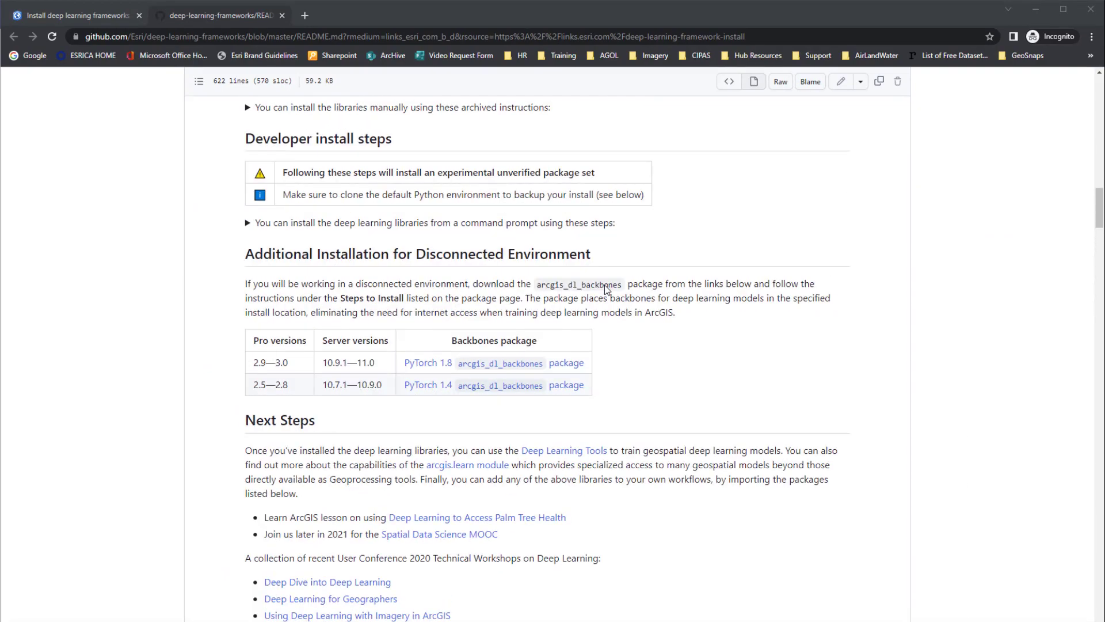
{"action": "scroll", "coordinate": [606, 291], "scroll_direction": "up", "scroll_amount": 3}
{"action": "scroll", "coordinate": [605, 287], "scroll_direction": "up", "scroll_amount": 4}
{"action": "scroll", "coordinate": [605, 287], "scroll_direction": "up", "scroll_amount": 3}
{"action": "scroll", "coordinate": [605, 290], "scroll_direction": "up", "scroll_amount": 2}
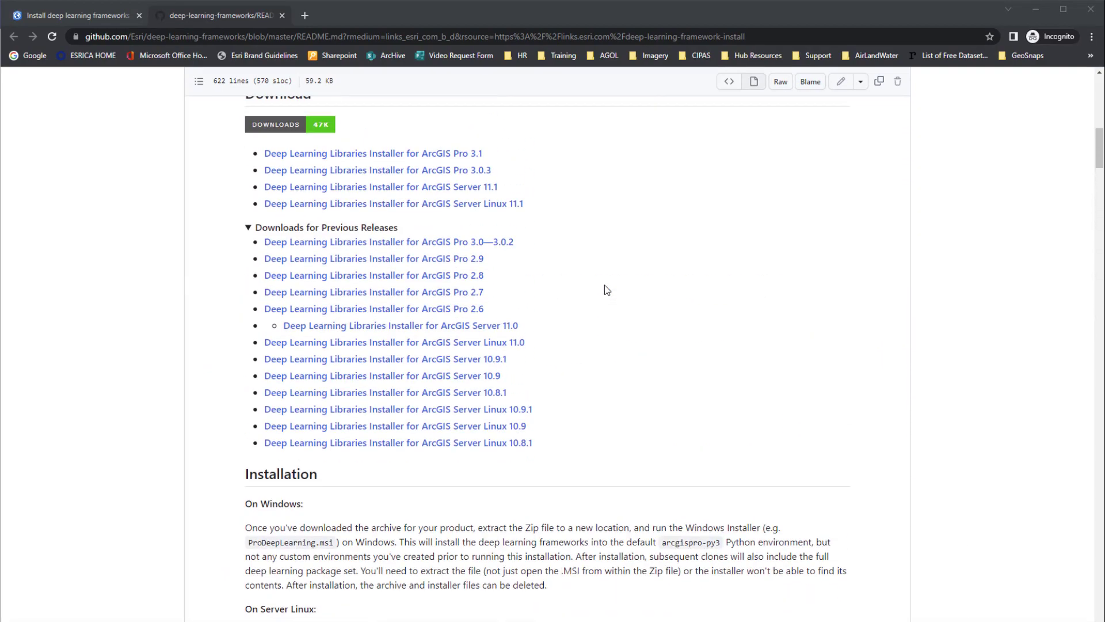
{"action": "scroll", "coordinate": [604, 289], "scroll_direction": "up", "scroll_amount": 2}
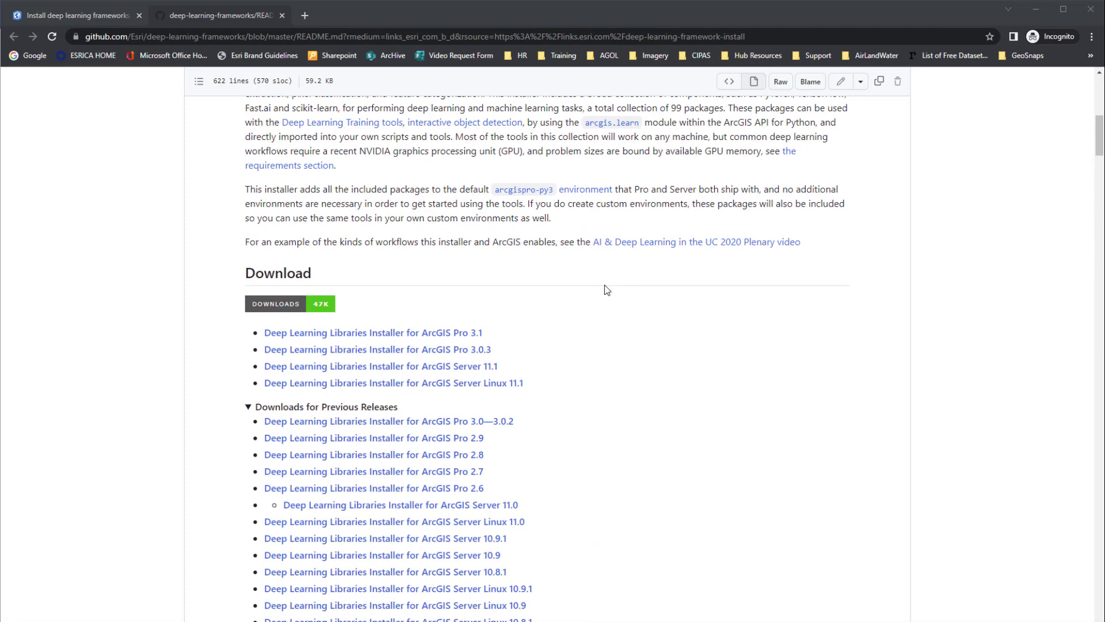
Step: Download the ArcGIS Pro 3.1 deep learning libraries zip and extract it with 7-Zip
{"action": "left_click", "coordinate": [465, 334]}
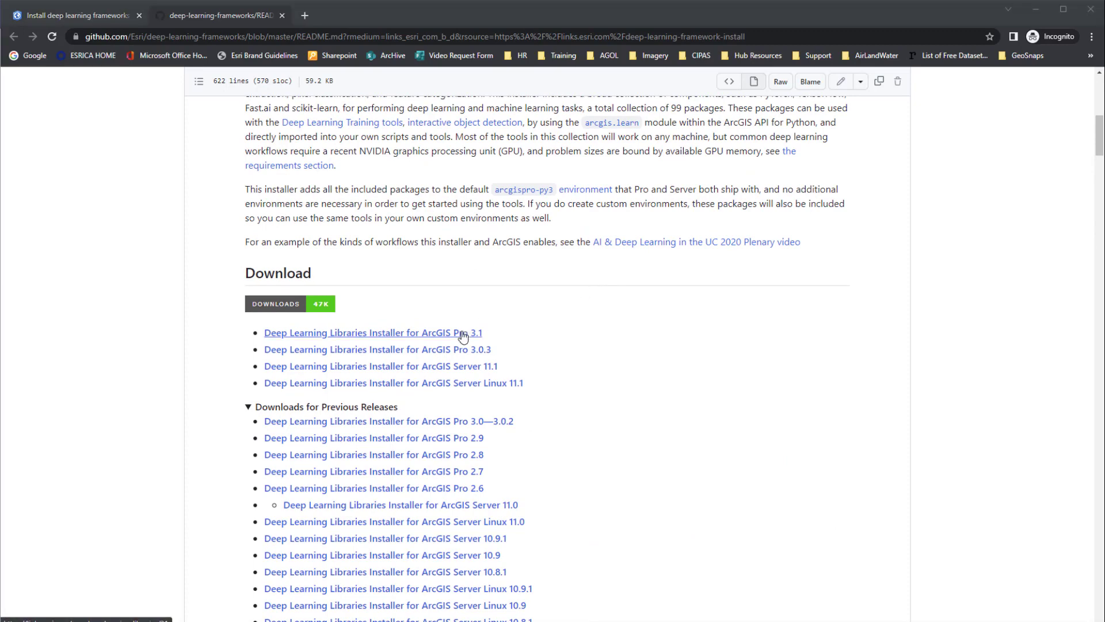
{"action": "left_click", "coordinate": [492, 369]}
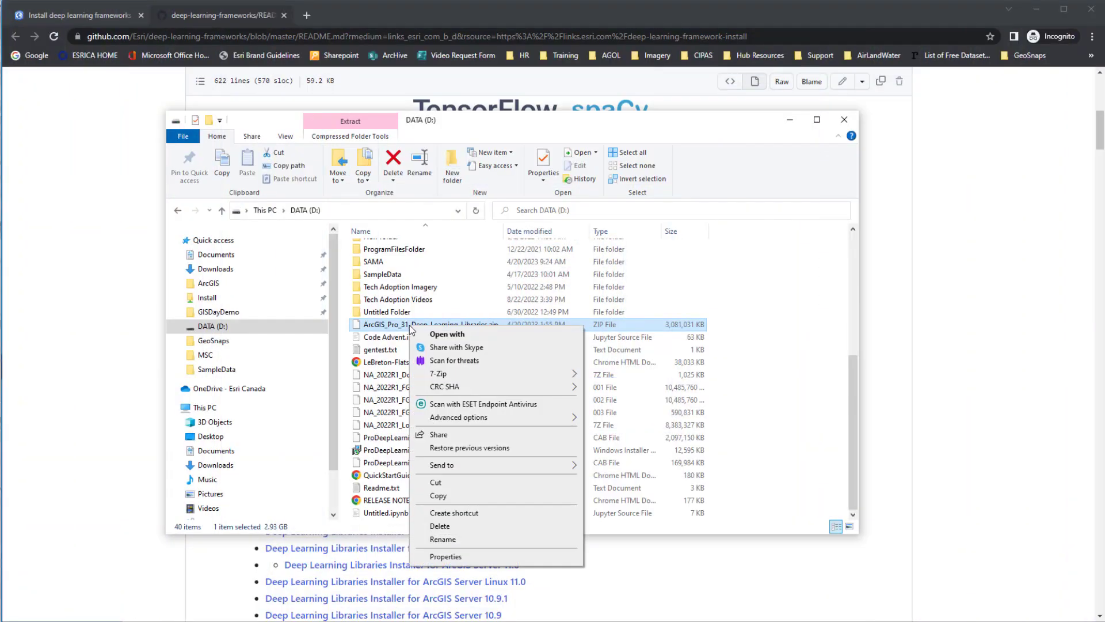
{"action": "left_click", "coordinate": [691, 425]}
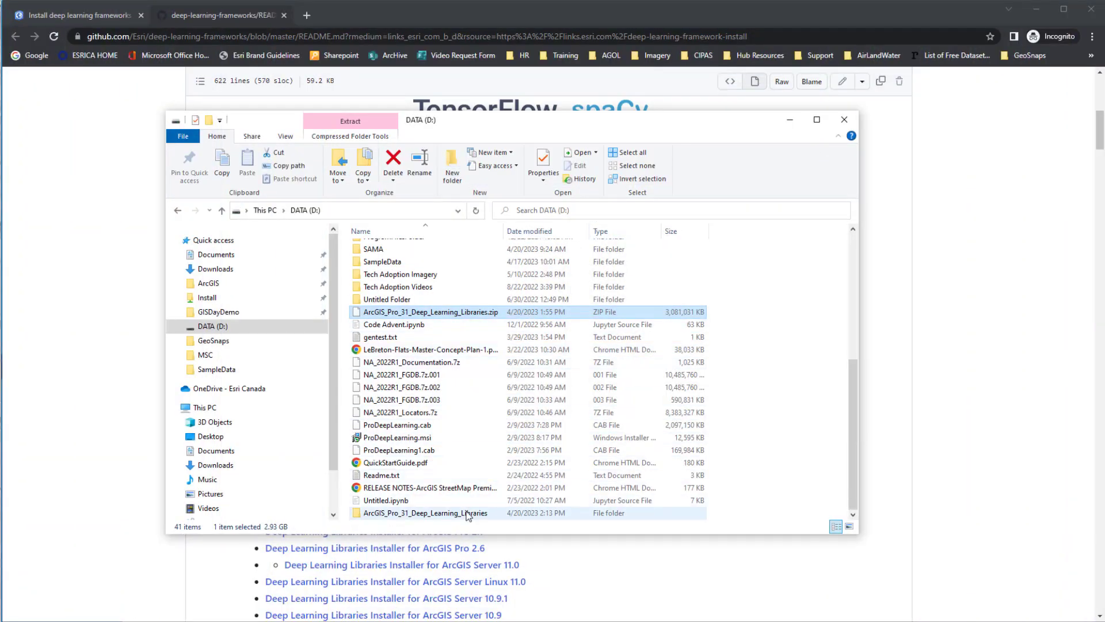
Step: Run ProDeepLearning.msi from the extracted folder, accepting the license to install
{"action": "double_click", "coordinate": [469, 513]}
{"action": "left_click", "coordinate": [412, 262]}
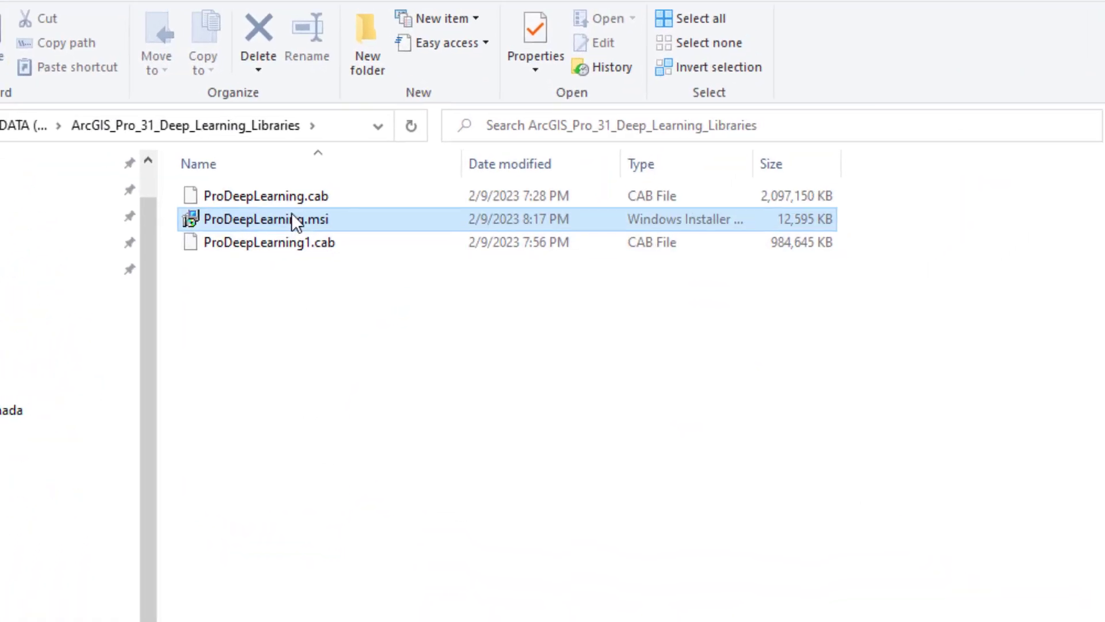
{"action": "double_click", "coordinate": [412, 262]}
{"action": "left_click", "coordinate": [612, 397]}
{"action": "left_click", "coordinate": [409, 351]}
{"action": "left_click", "coordinate": [612, 397]}
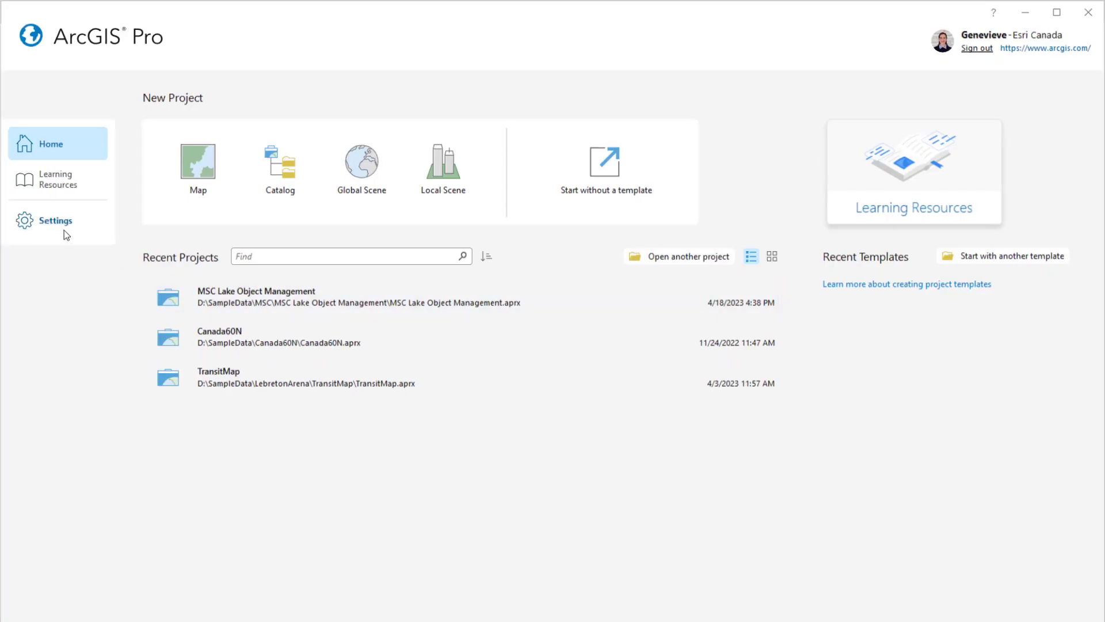
Step: In Settings > Package Manager, search installed packages for 'deep learning essentials' 3.1
{"action": "left_click", "coordinate": [62, 229]}
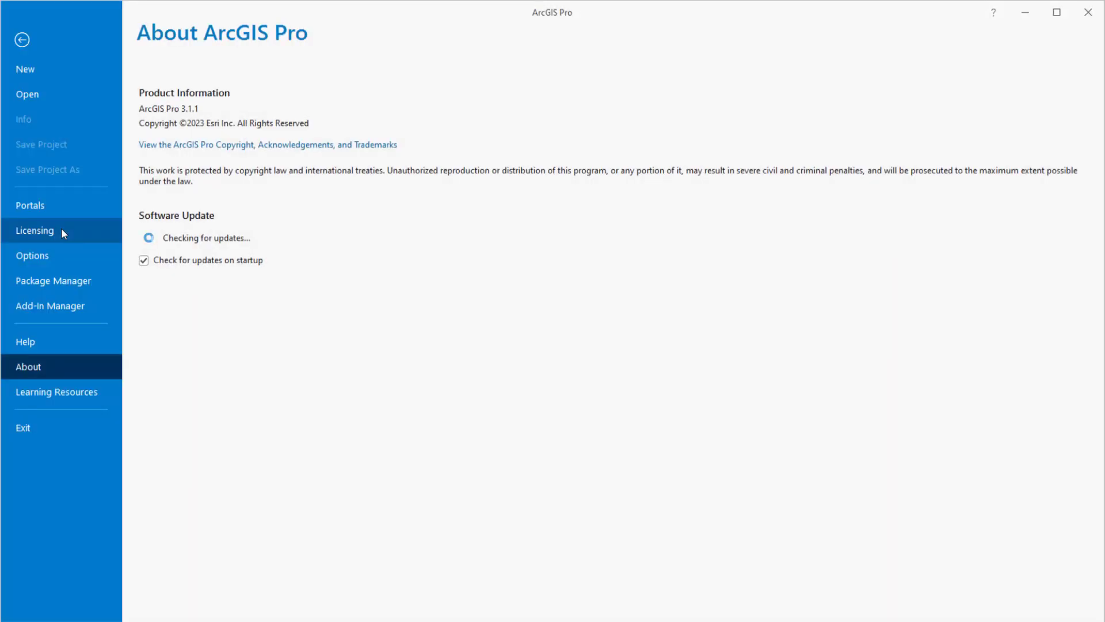
{"action": "left_click", "coordinate": [65, 278]}
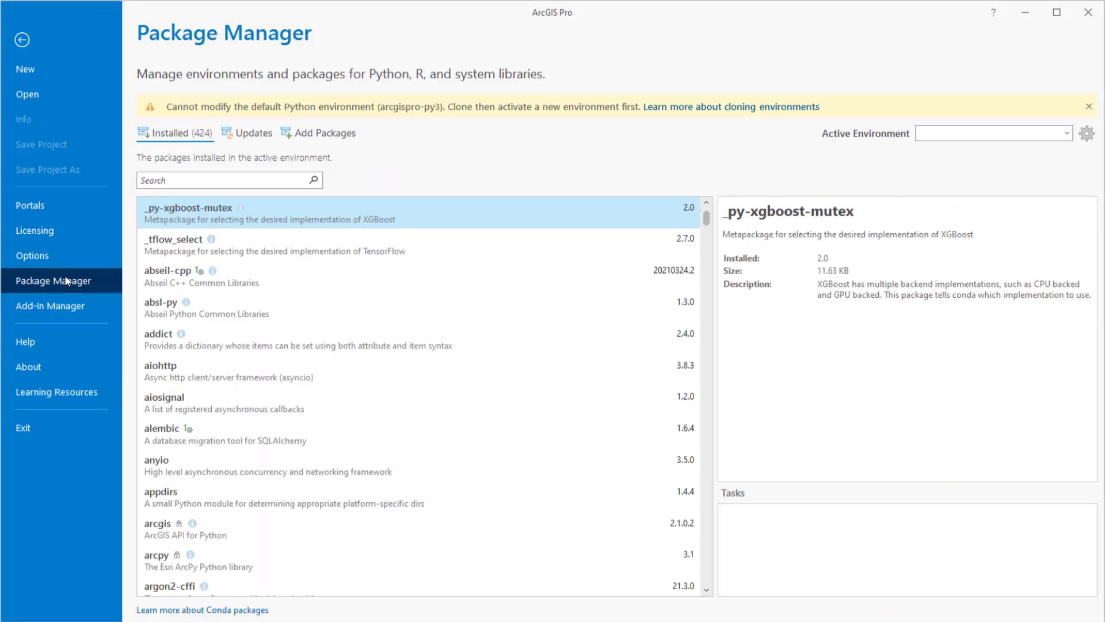
{"action": "left_click", "coordinate": [177, 180]}
{"action": "type", "text": "deep learning es"}
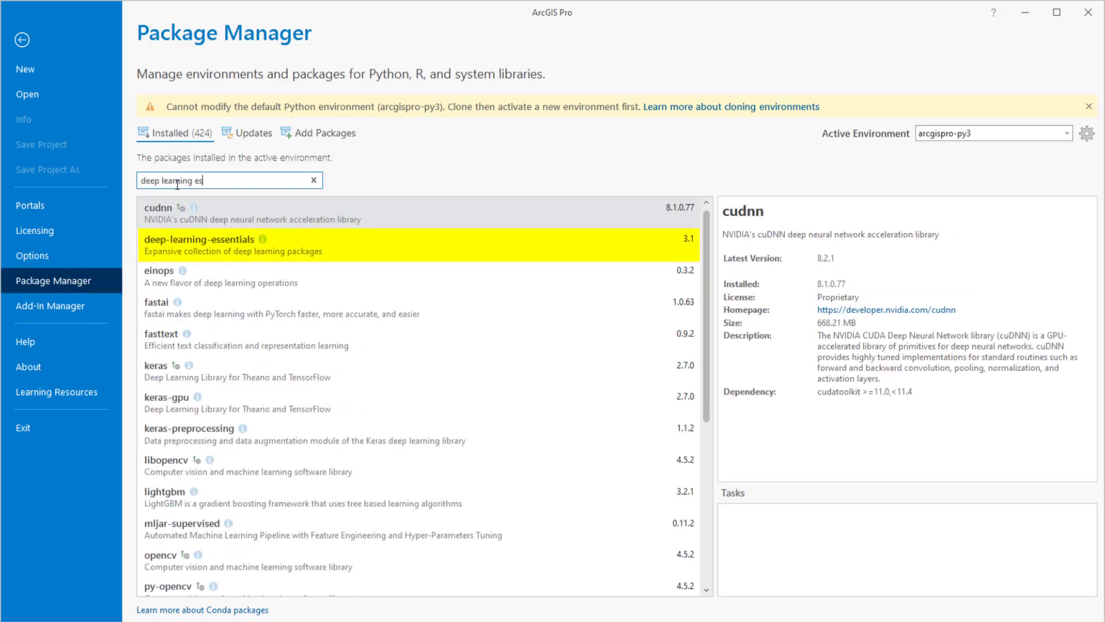